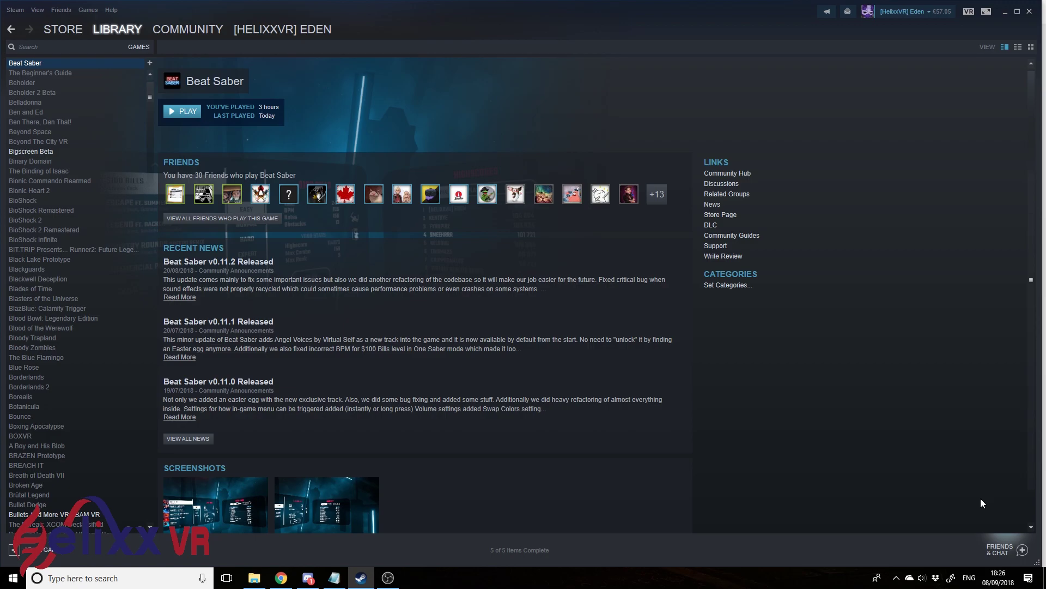
Switch to Chrome, download BeatSaberModManager.exe from the 2.1.3 release on GitHub and run it with permission to make changes.
left_click(281, 584)
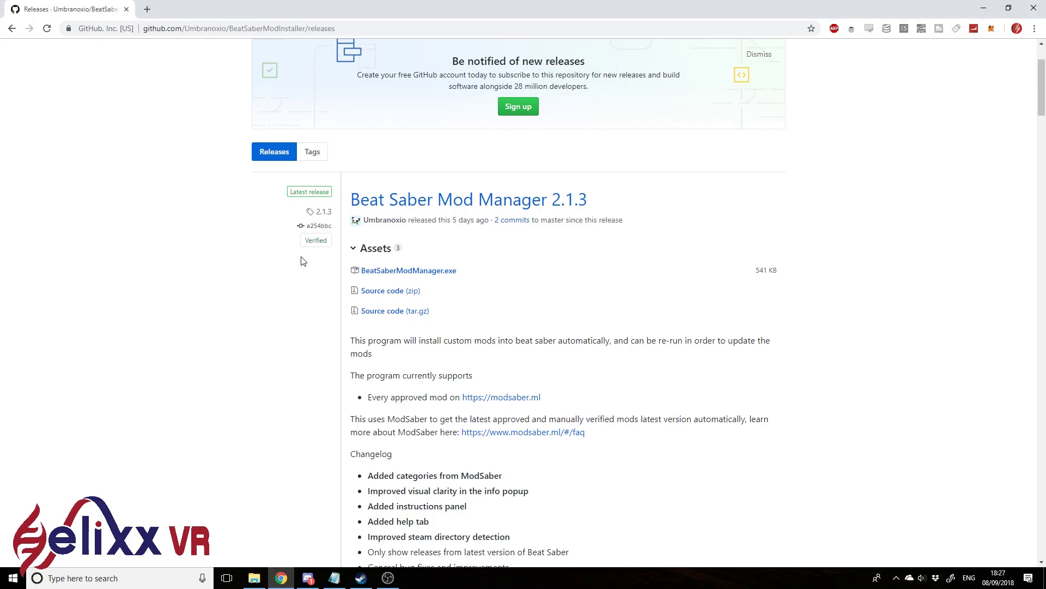
left_click(311, 31)
left_click(219, 205)
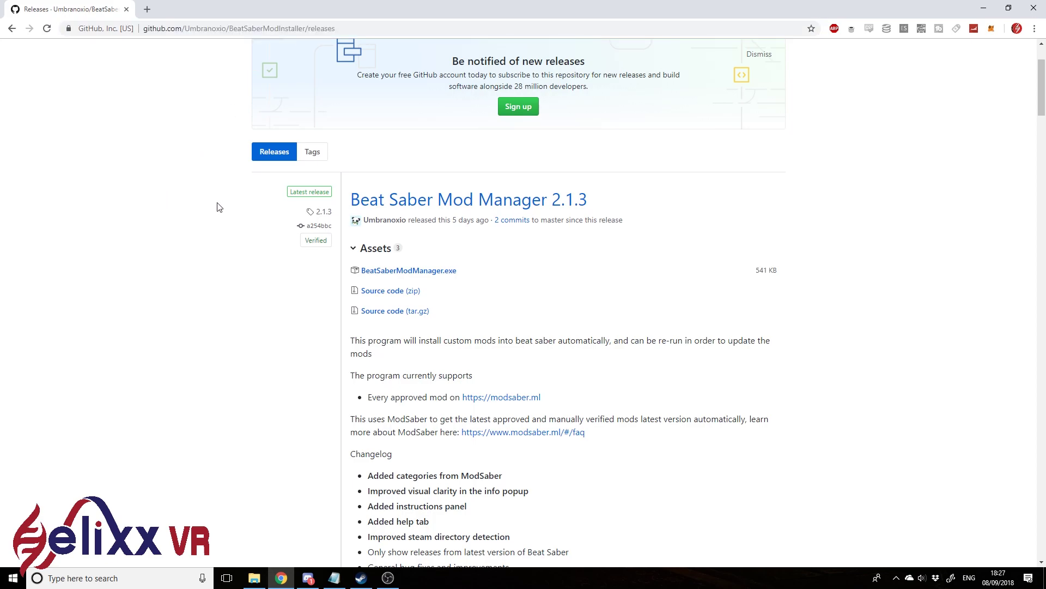
left_click(446, 275)
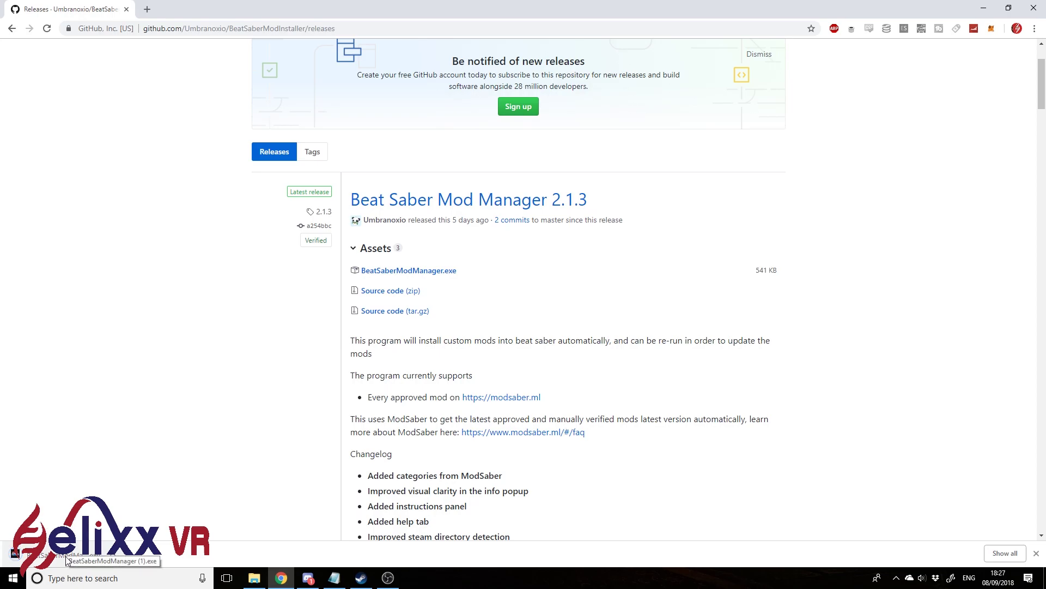
left_click(67, 559)
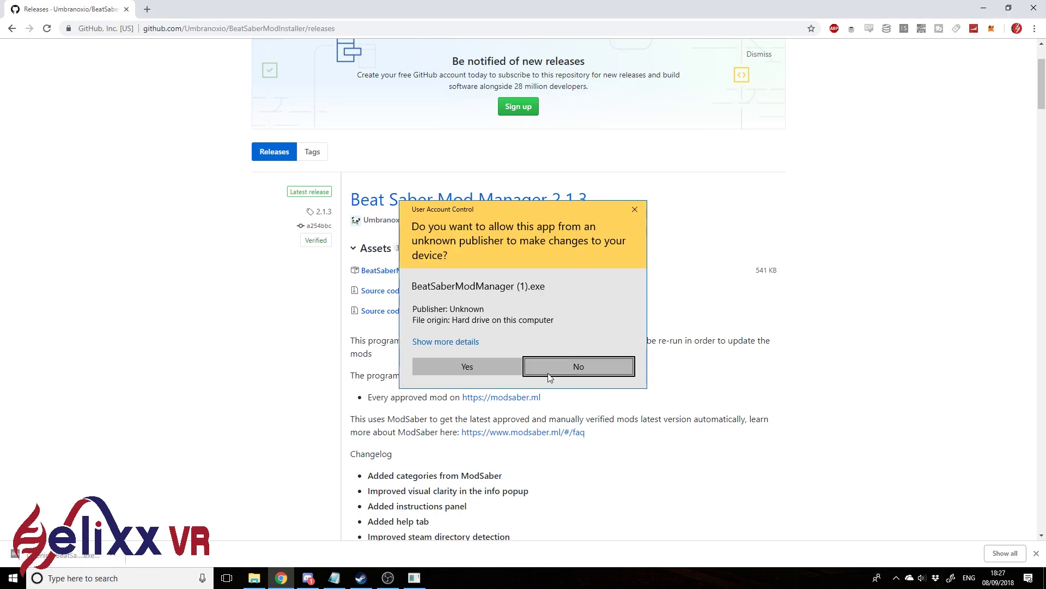
left_click(484, 368)
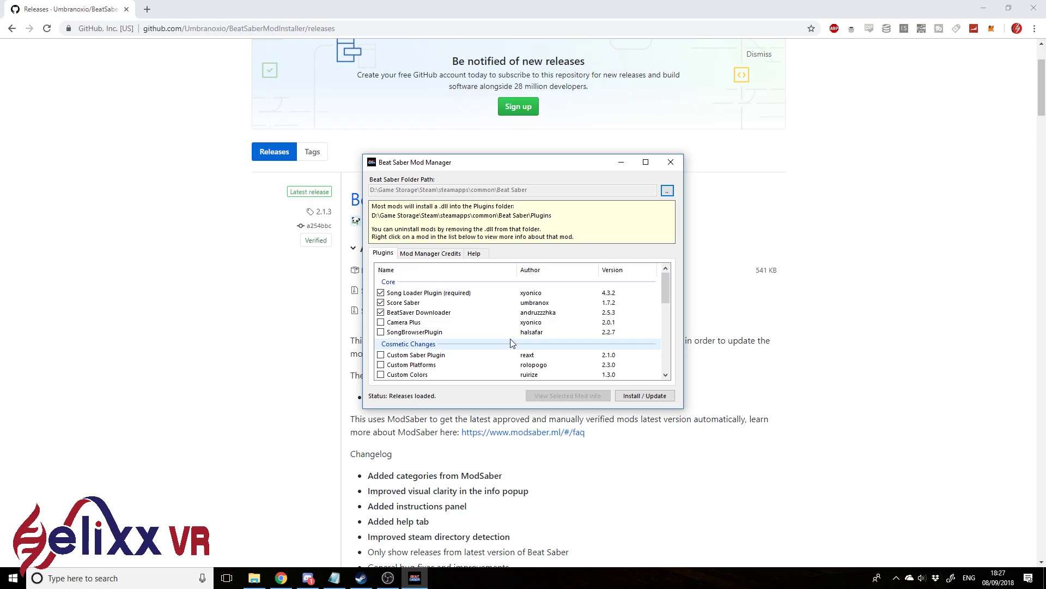
Install the Custom Platforms plugin together with the preselected core plugins, then close the mod manager and switch to Steam.
left_click_drag(667, 290, 666, 311)
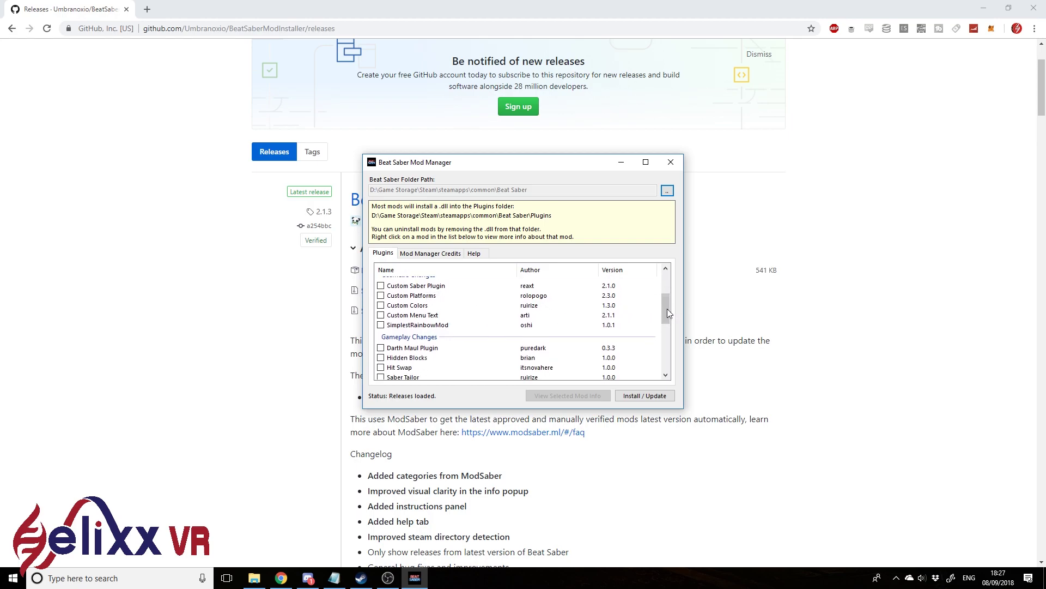
mouse_move(667, 309)
left_mouse_down()
mouse_move(668, 366)
mouse_move(662, 294)
left_mouse_up()
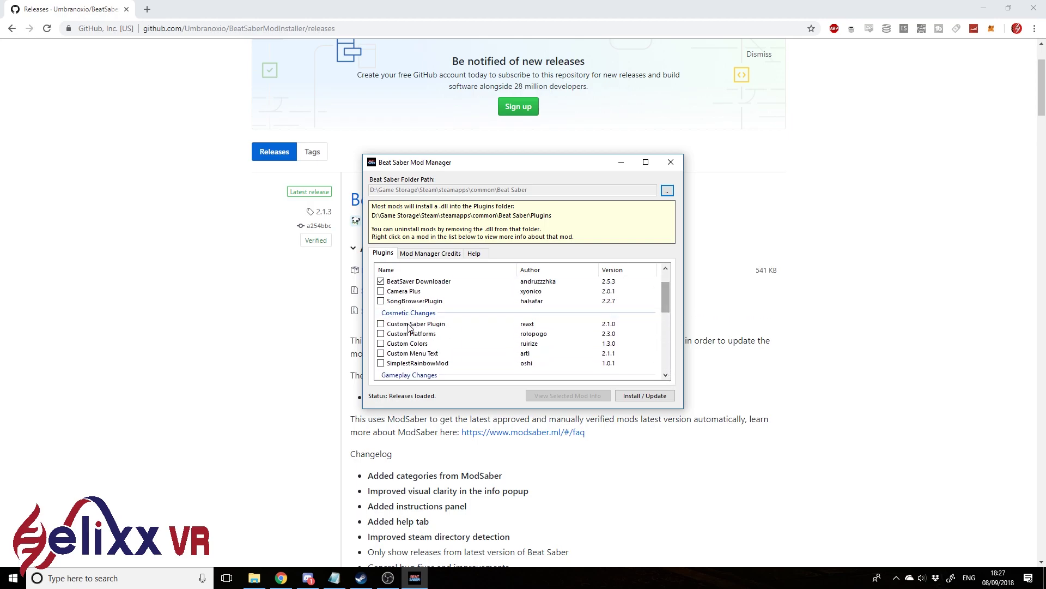
left_click(381, 334)
left_click_drag(670, 303, 669, 300)
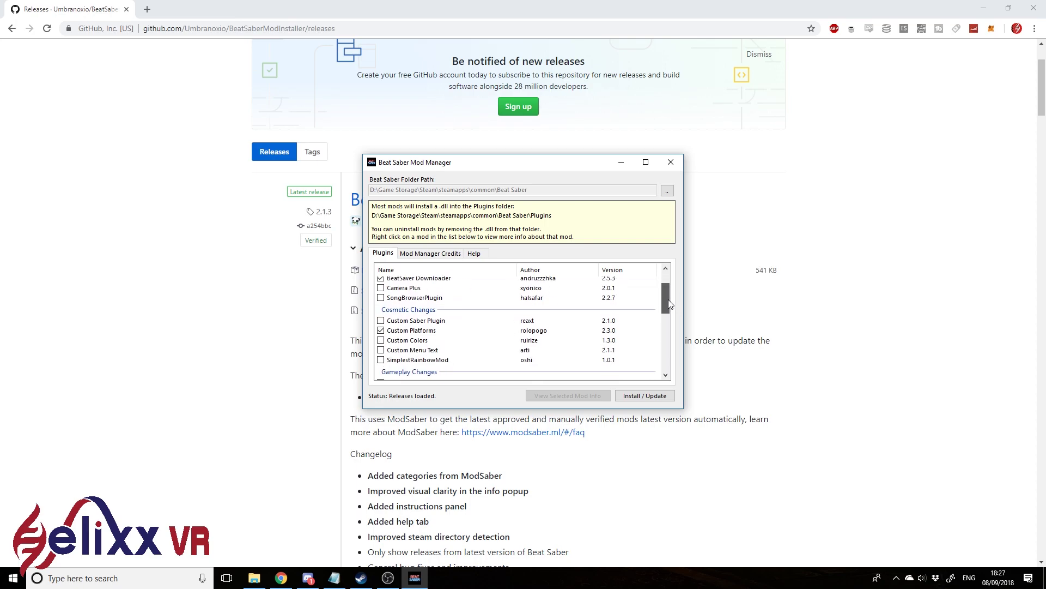
left_click(637, 397)
left_click_drag(668, 303, 668, 293)
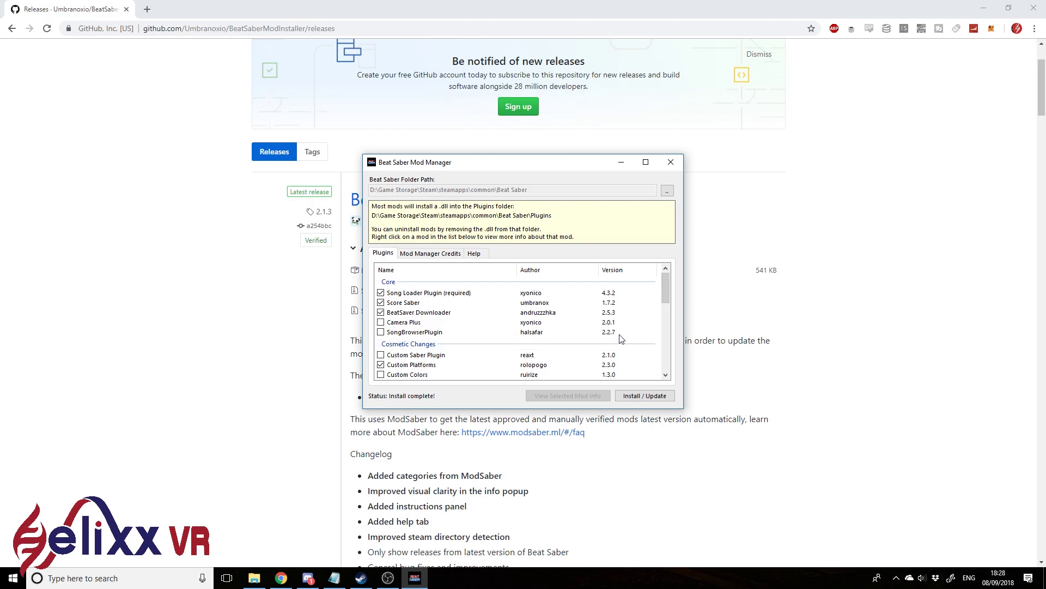
left_click(671, 163)
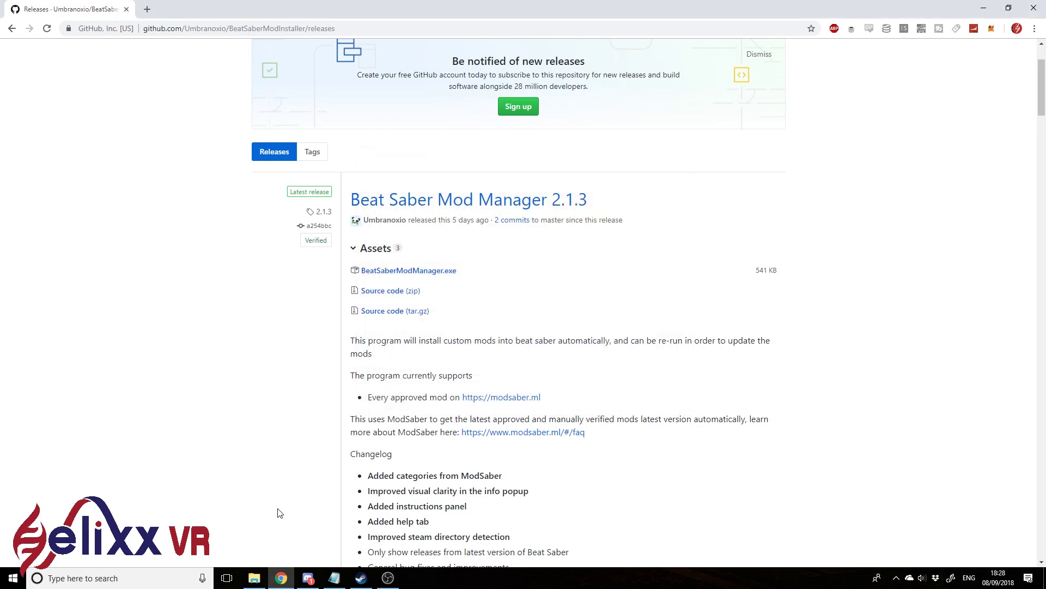
left_click(359, 585)
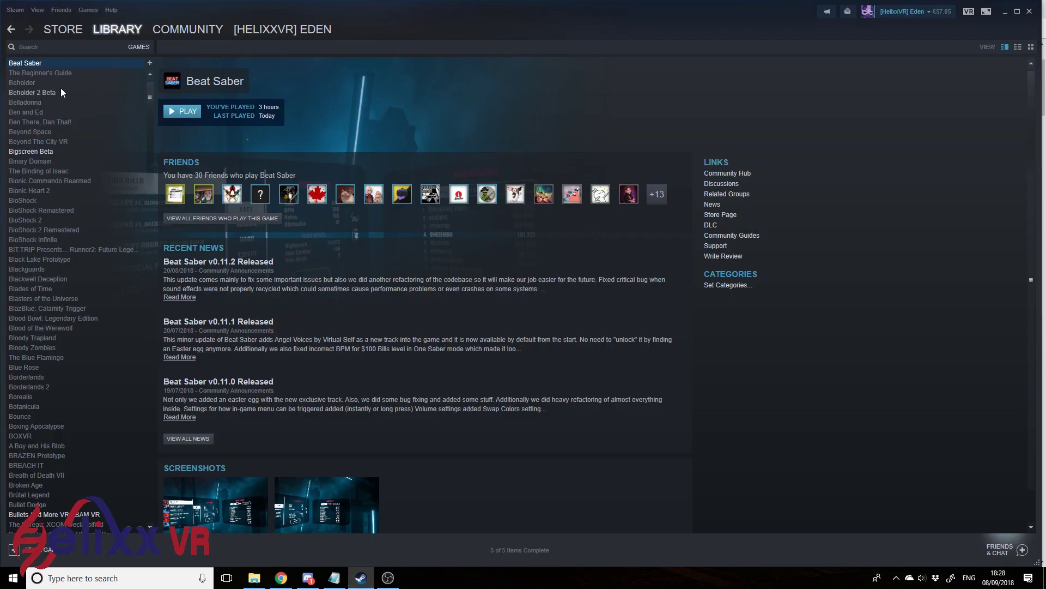
right_click(44, 64)
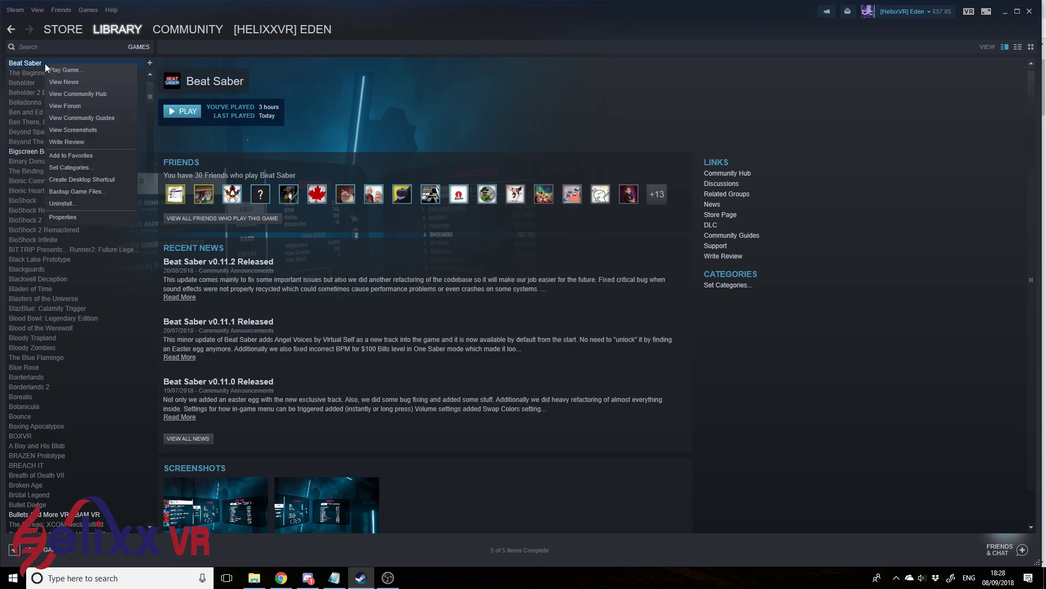
left_click(64, 217)
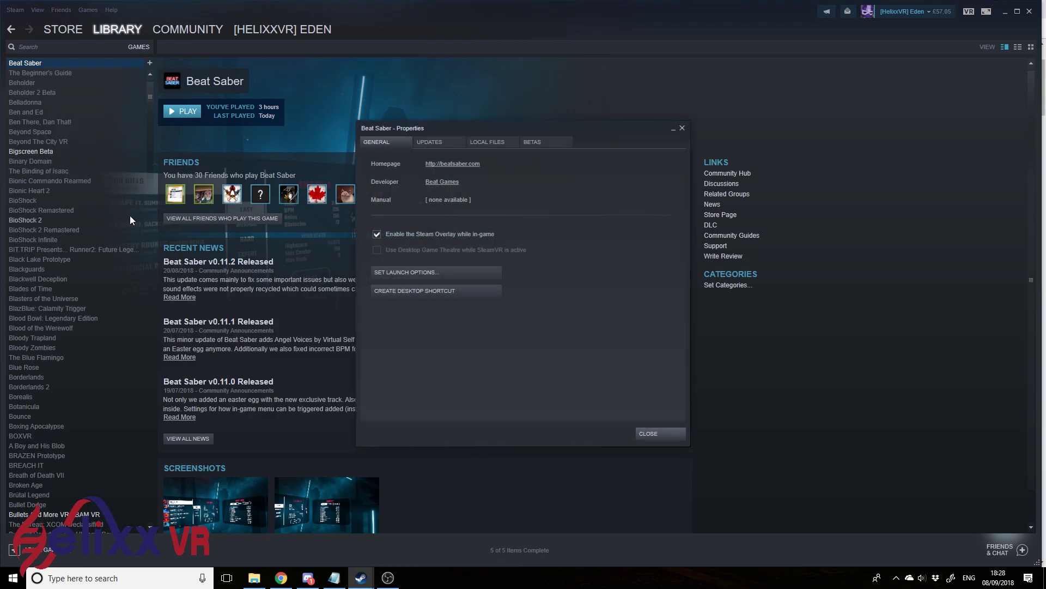
left_click(492, 144)
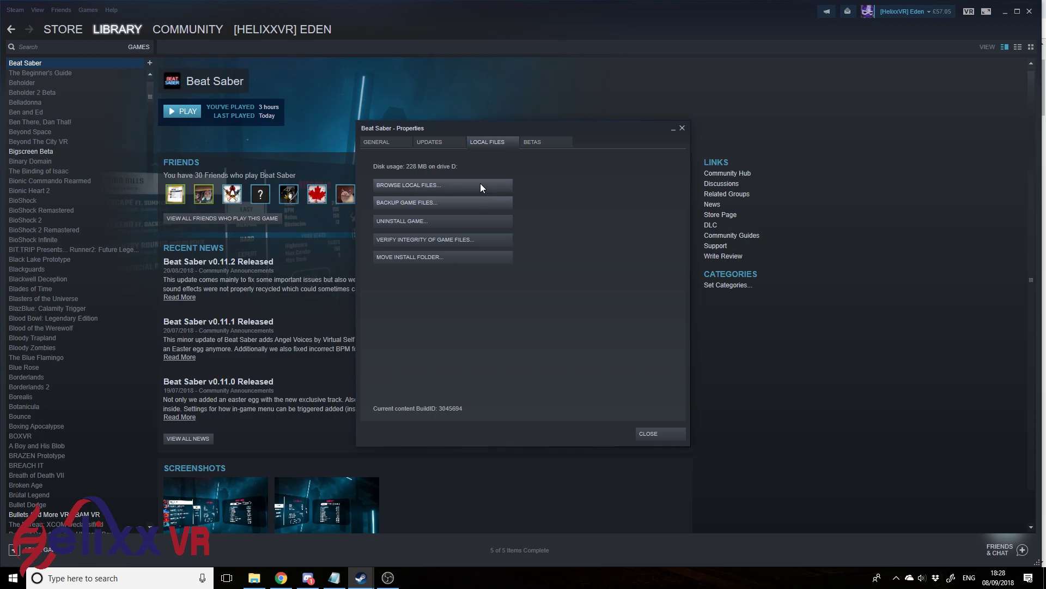
left_click(681, 129)
Browse Beat Saber's local game files from its Steam properties and open the CustomPlatforms folder.
right_click(44, 63)
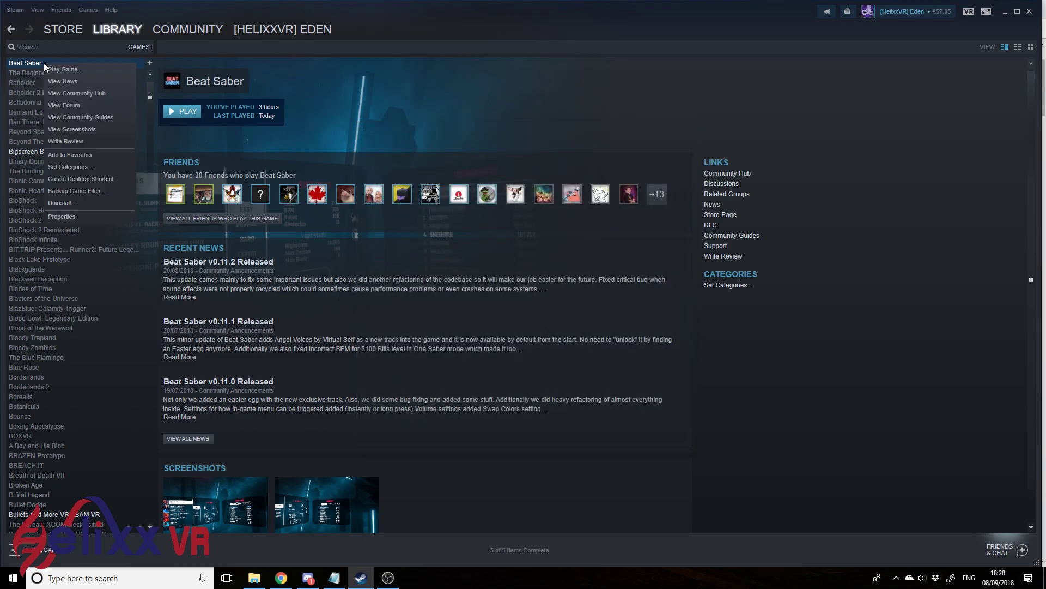
left_click(73, 216)
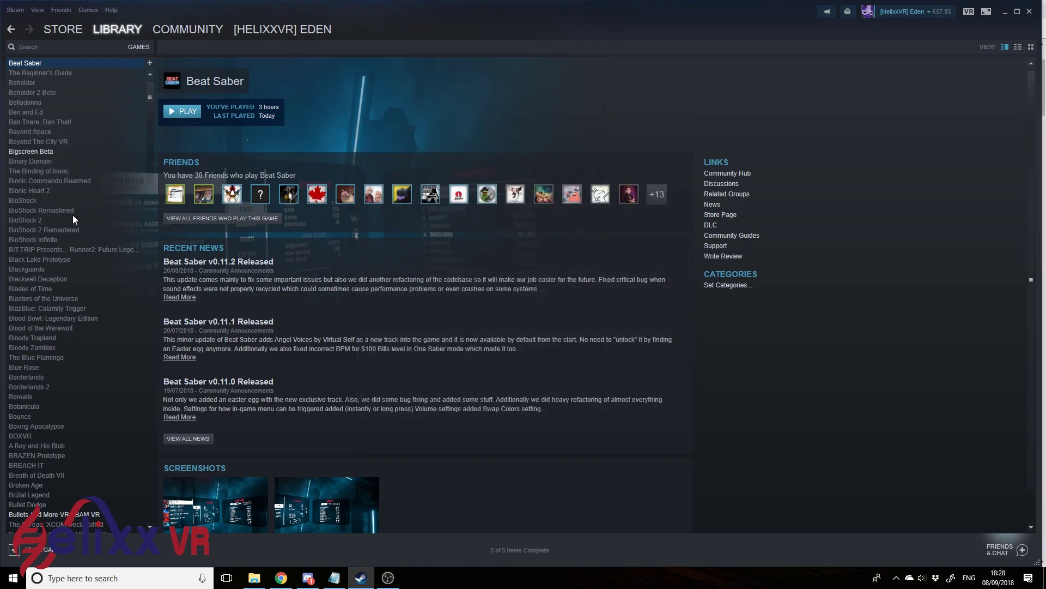
left_click(492, 142)
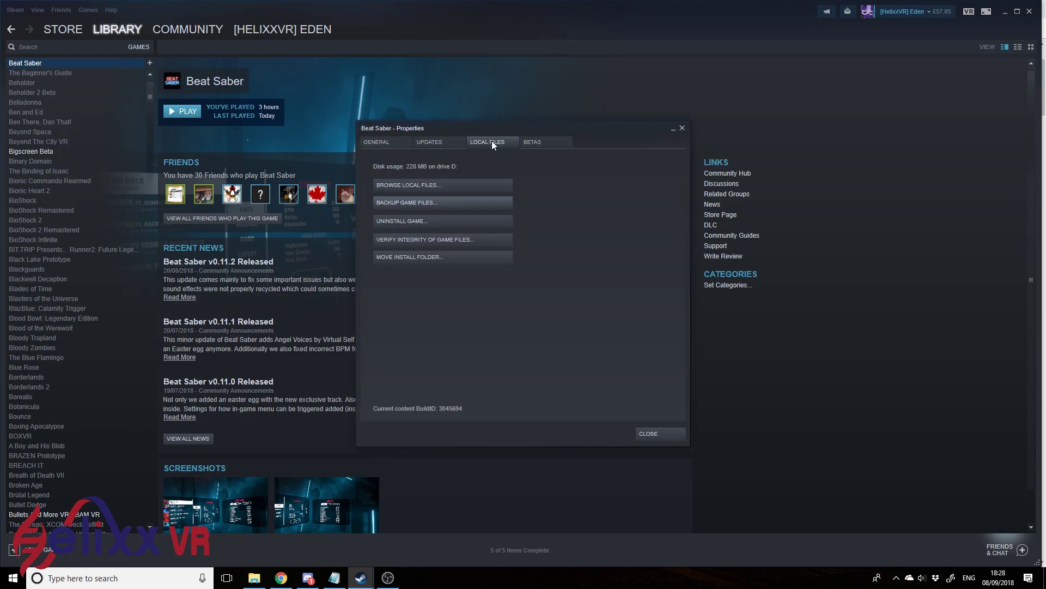
left_click(474, 185)
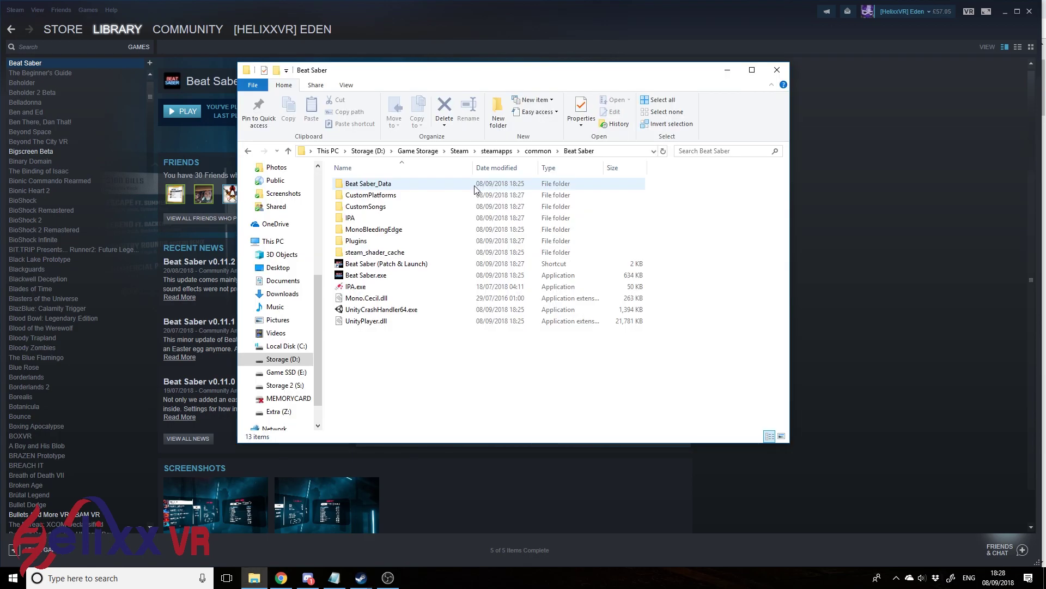
mouse_move(486, 66)
left_mouse_down()
mouse_move(465, 77)
mouse_move(473, 73)
left_mouse_up()
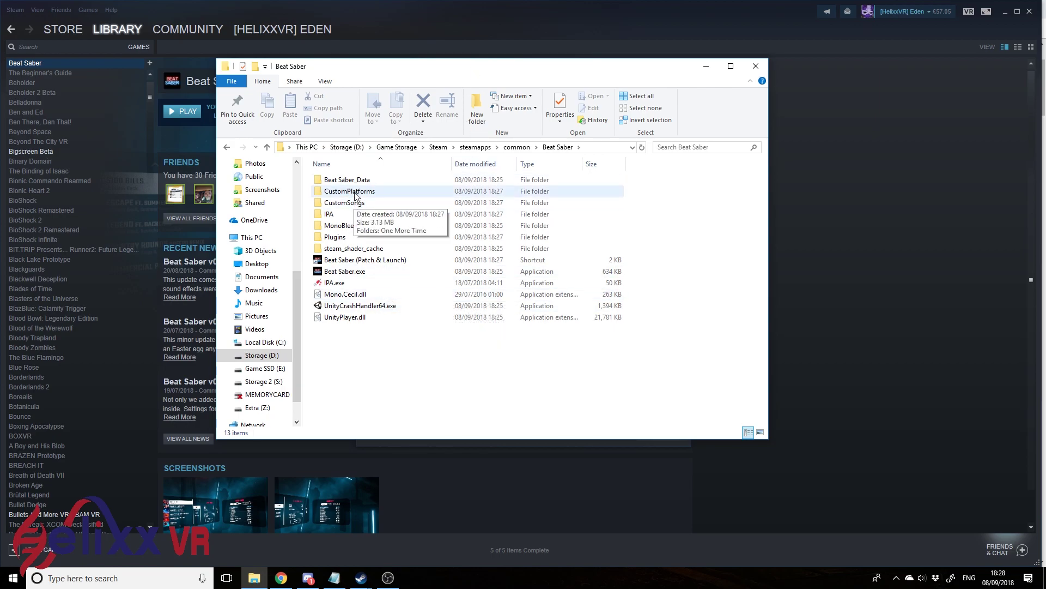
left_click(384, 193)
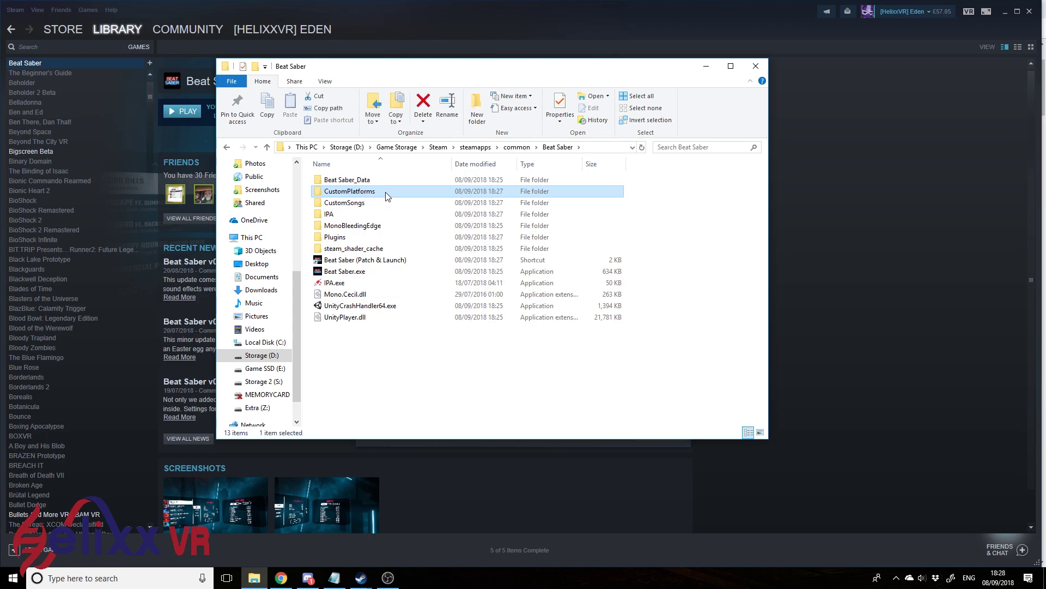
double_click(387, 191)
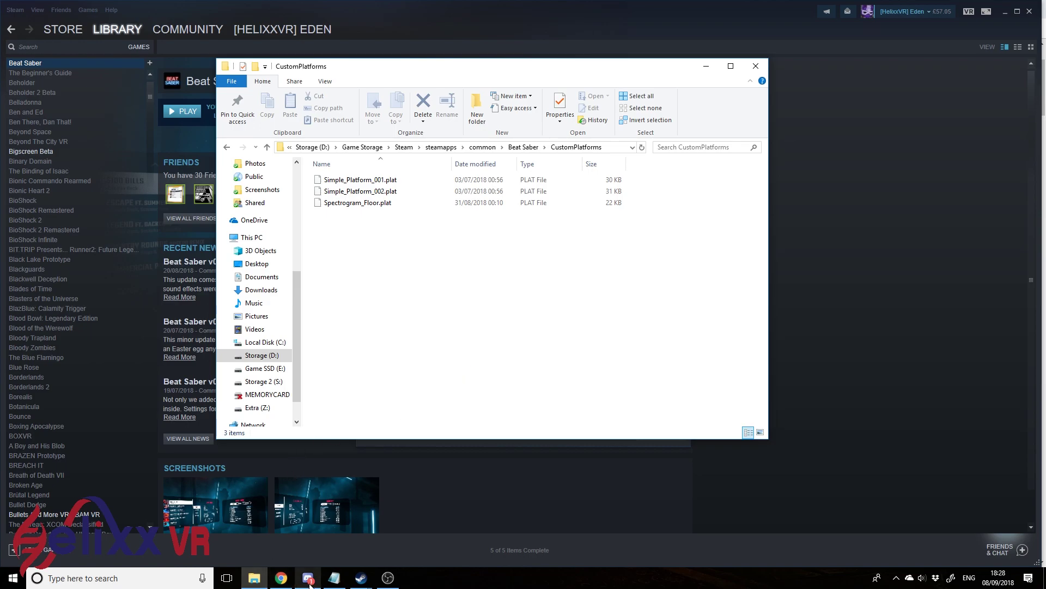
Switch to Discord and download Sakura_Trees.plat from the finished-platforms channel of the Beat Saber Modding Group.
mouse_move(309, 585)
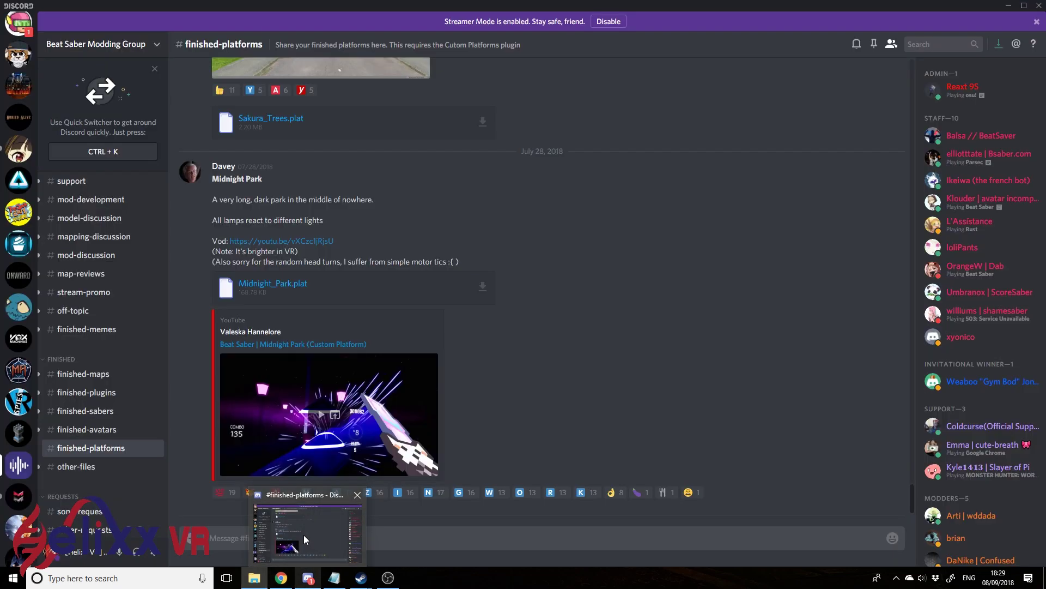
left_click(303, 534)
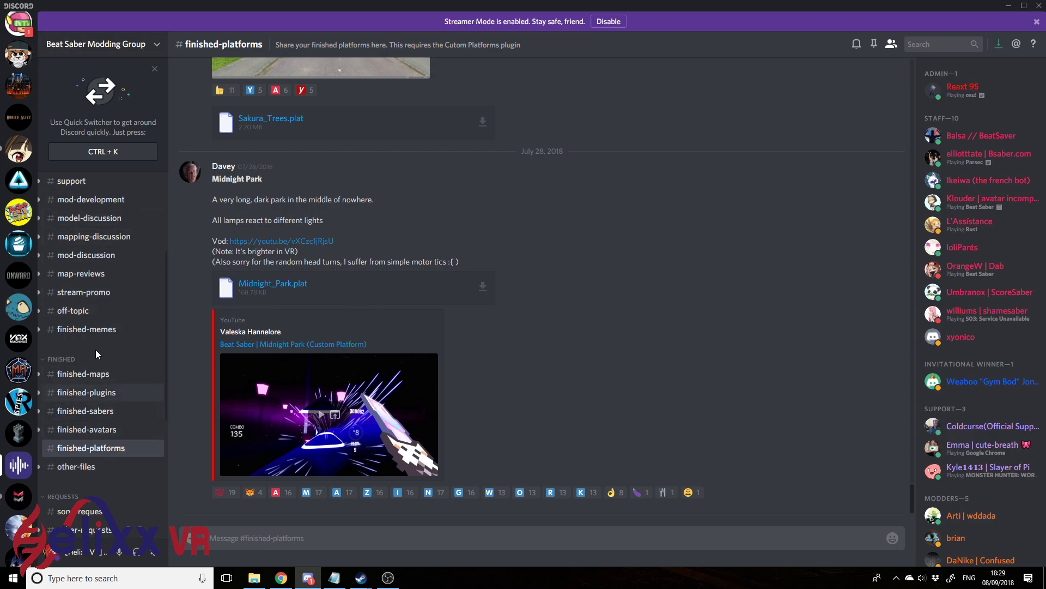
scroll(88, 278, "up", 5)
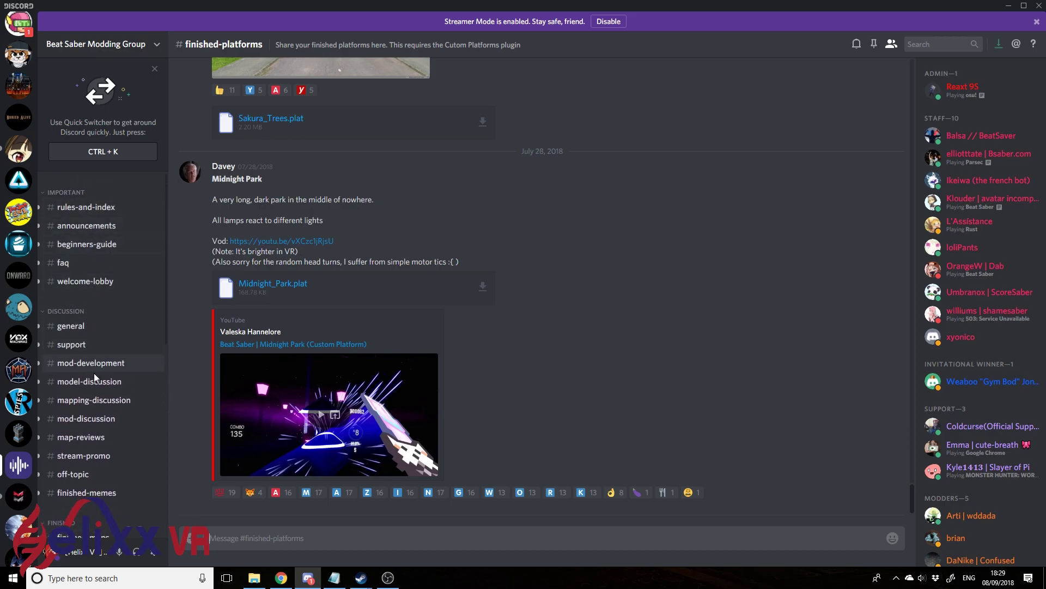
scroll(96, 378, "down", 5)
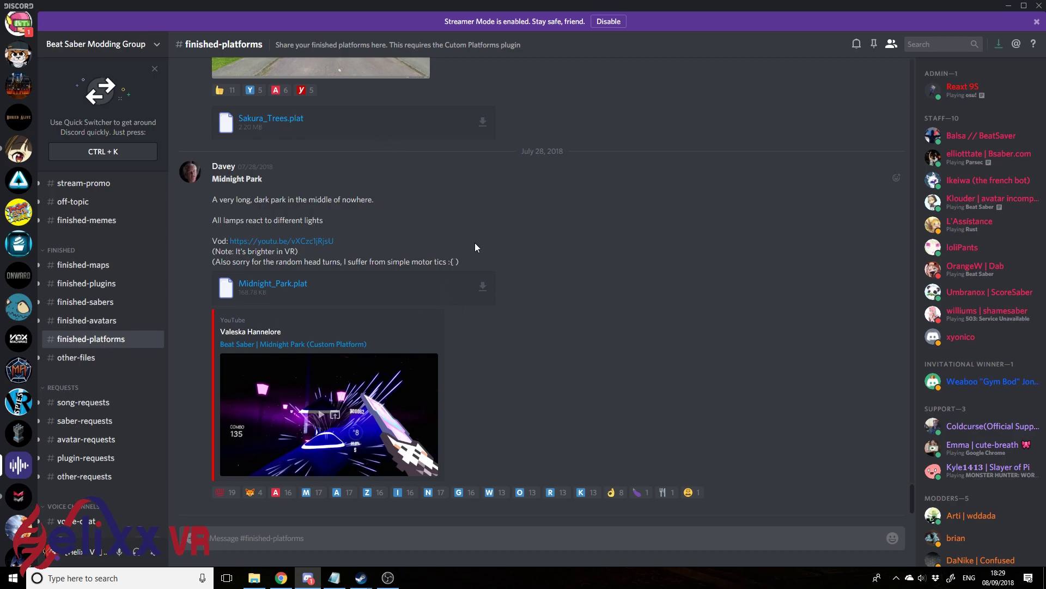
scroll(474, 261, "up", 3)
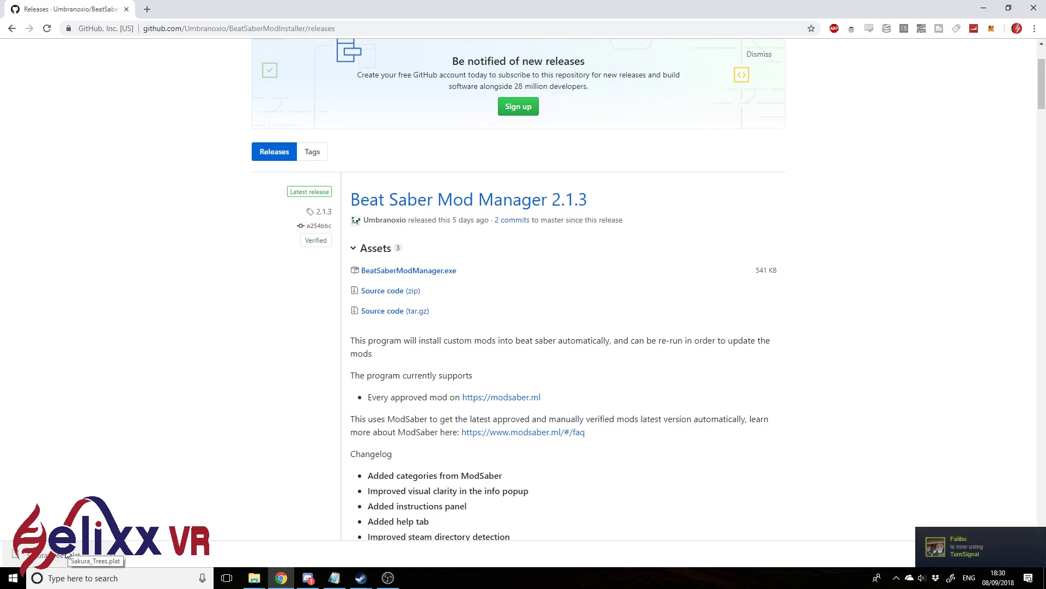
Show the downloaded Sakura_Trees.plat in its folder and transfer it into Beat Saber's CustomPlatforms folder.
right_click(68, 555)
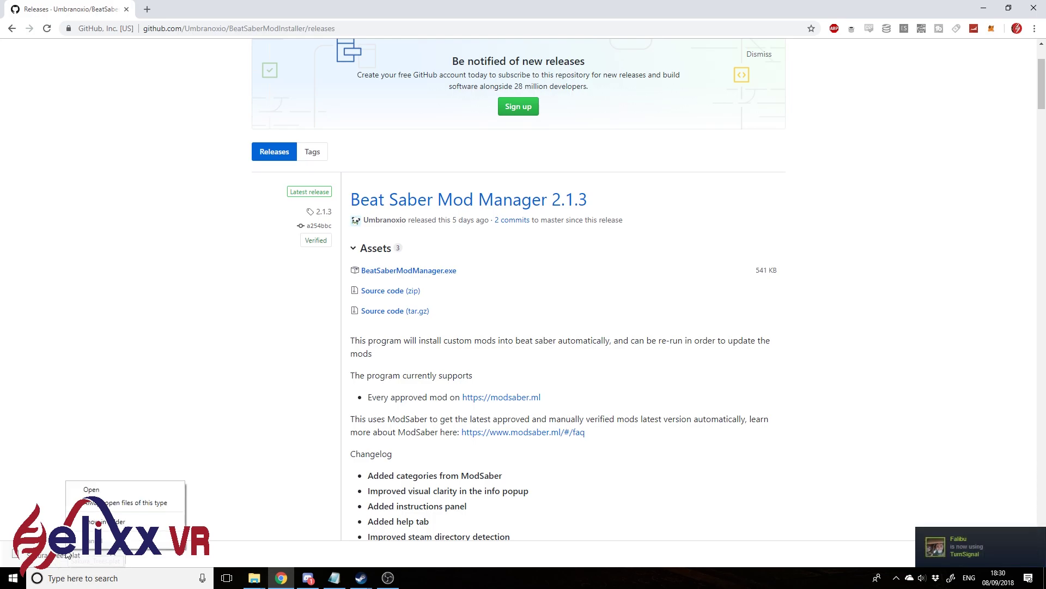
left_click(101, 522)
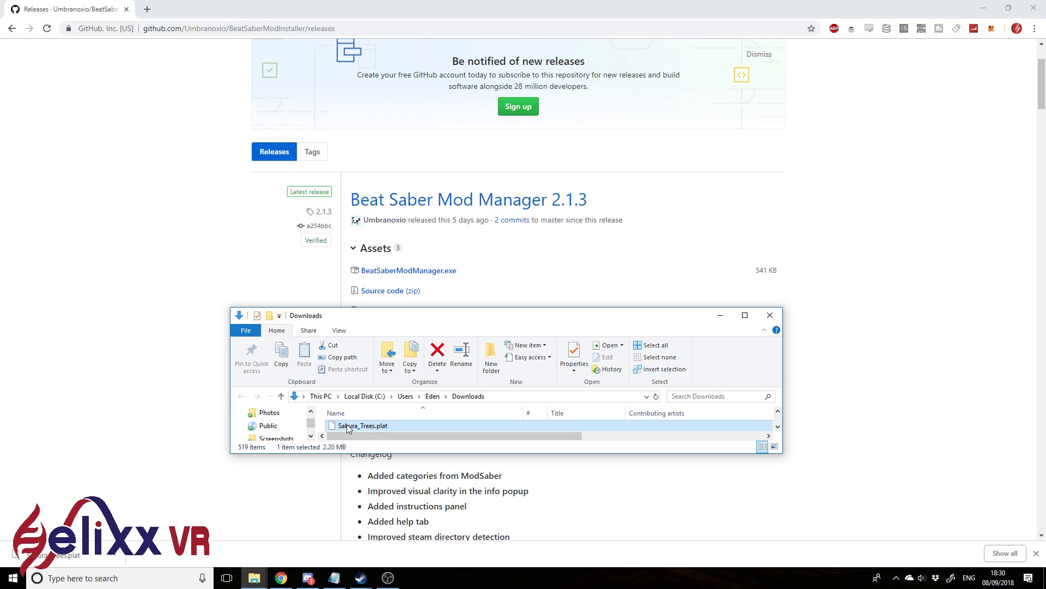
mouse_move(254, 578)
left_click(196, 526)
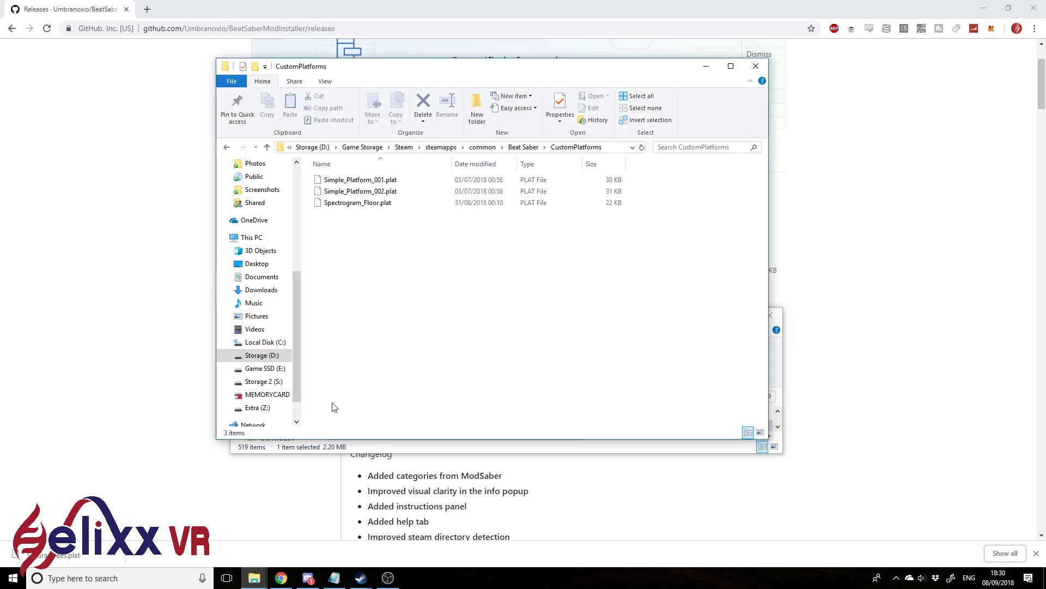
left_click_drag(439, 76, 688, 71)
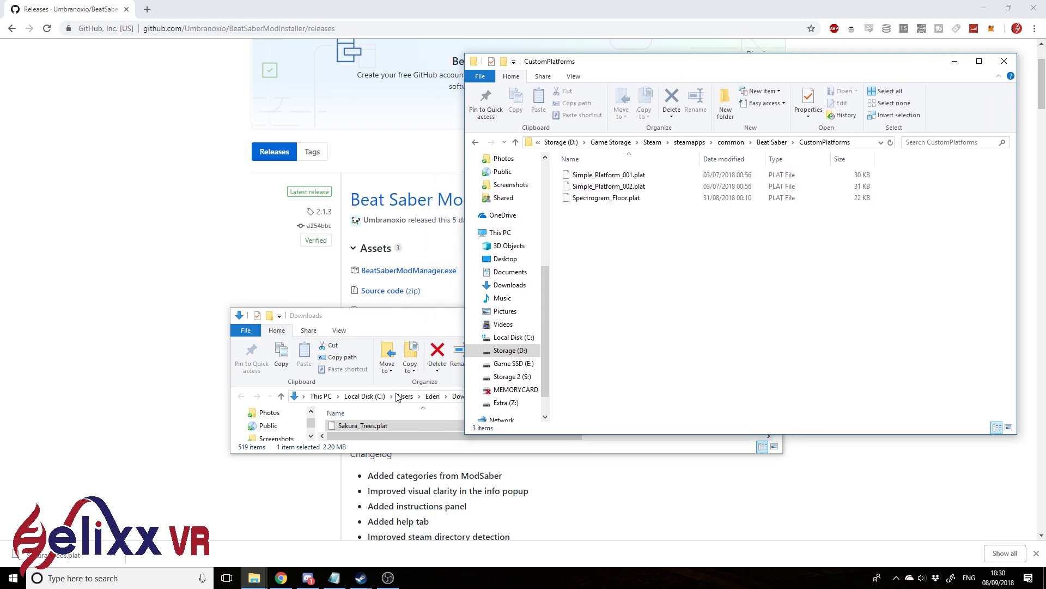
left_click_drag(403, 424, 701, 276)
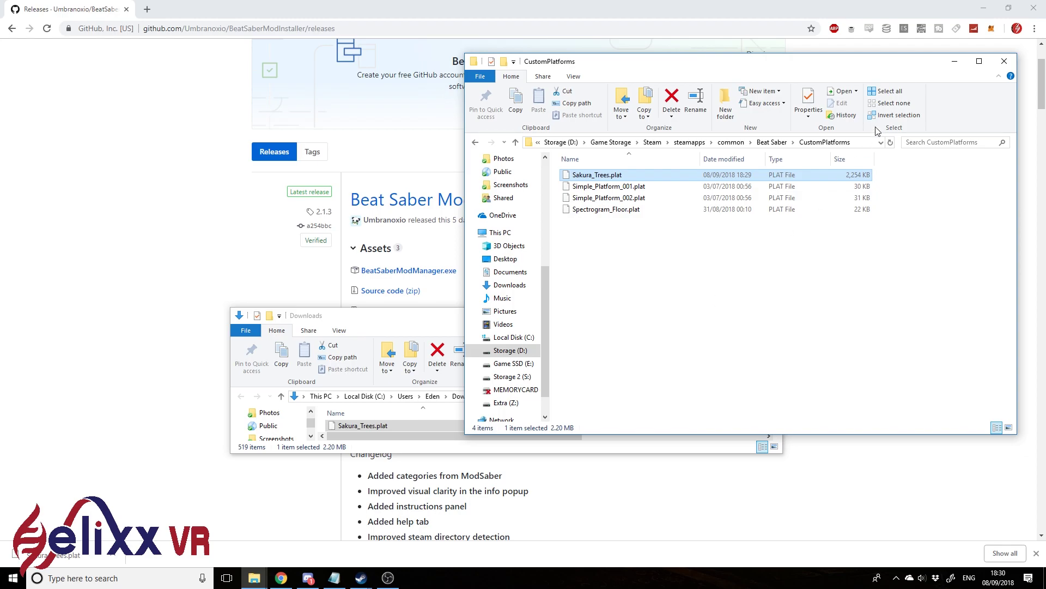
left_click(158, 355)
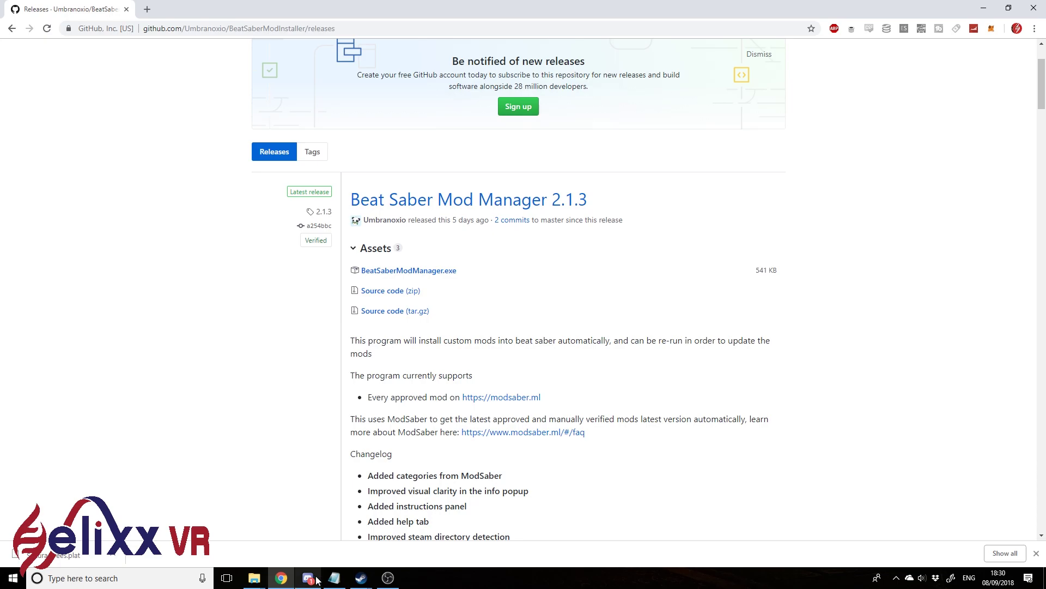
Switch to Steam, launch Beat Saber and select Sakura Trees as the active platform.
mouse_move(360, 582)
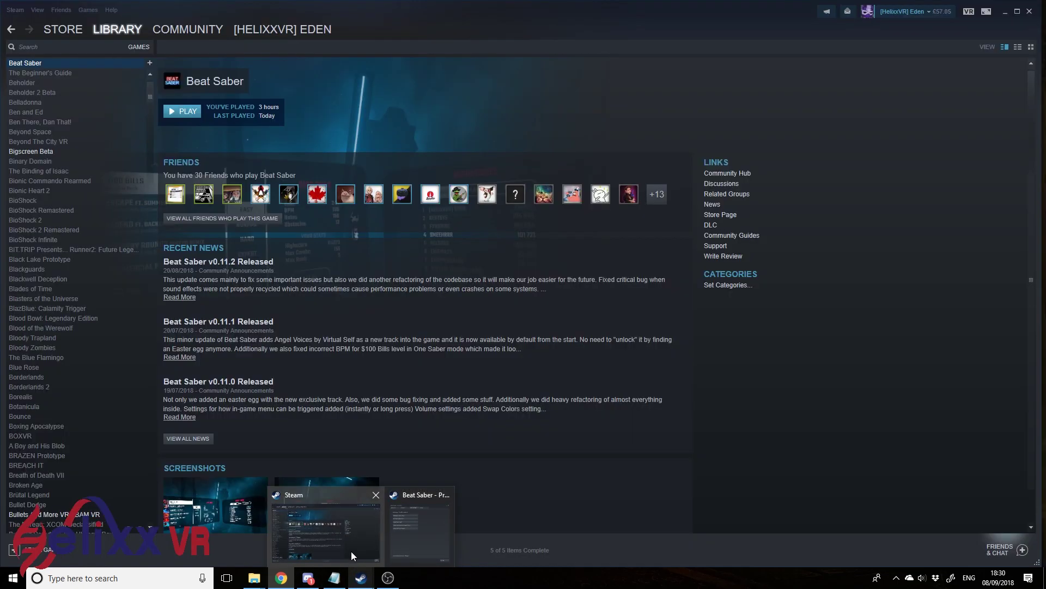
left_click(351, 551)
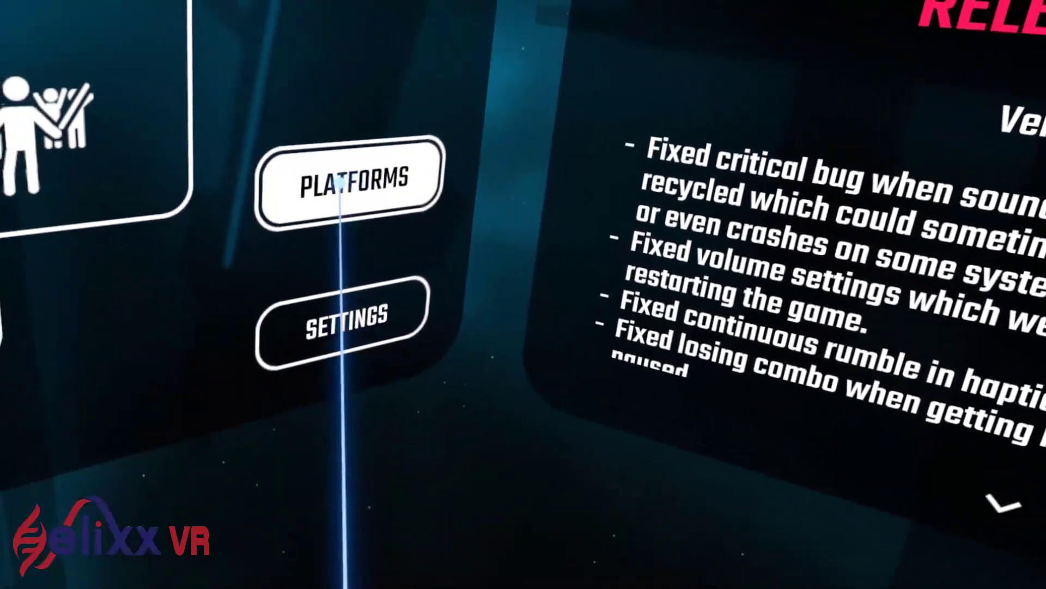
left_click(339, 183)
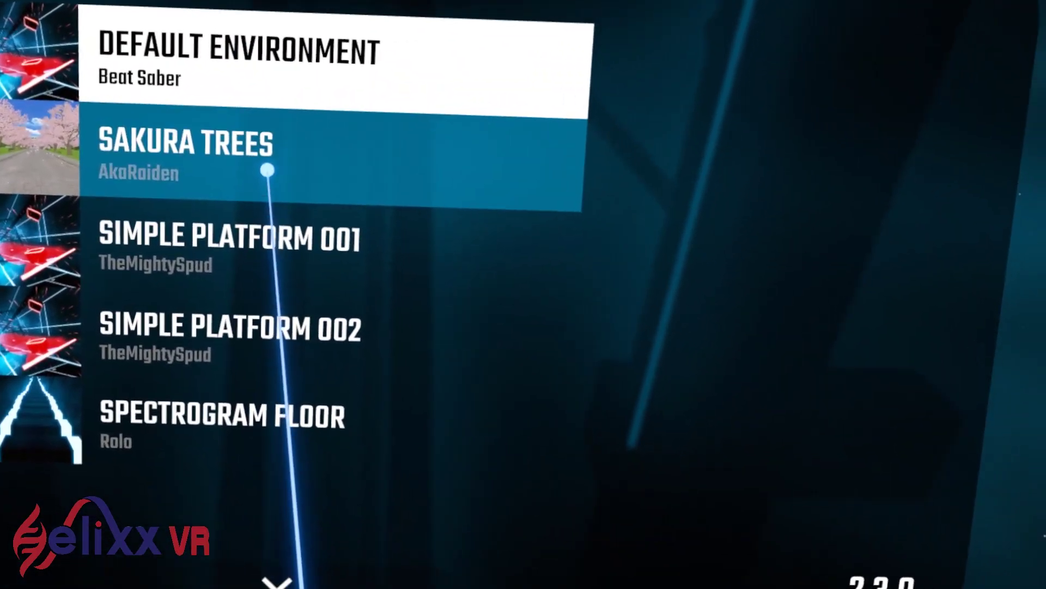
left_click(270, 171)
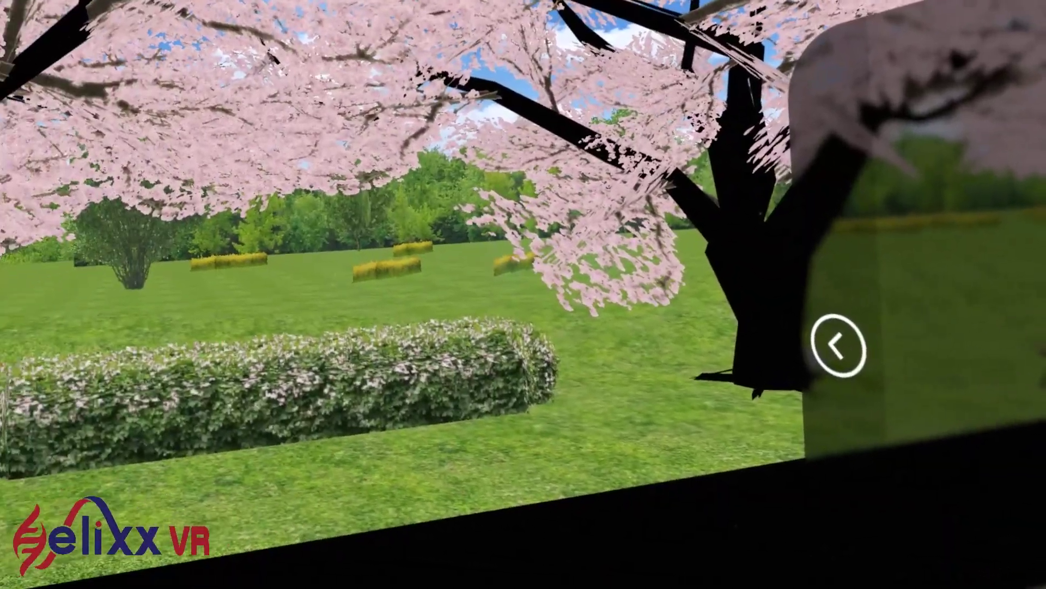